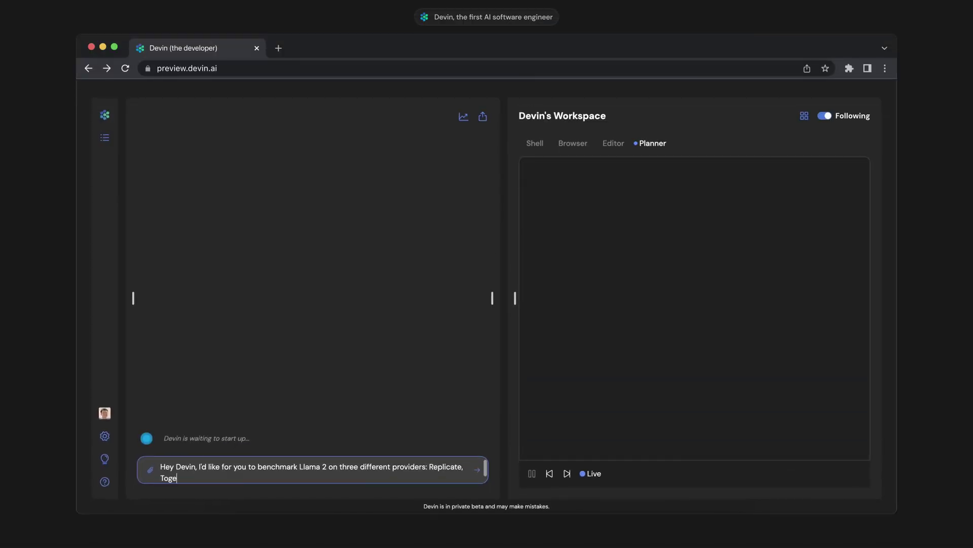
text(er, Per)
text(plexity. Figure out their API)
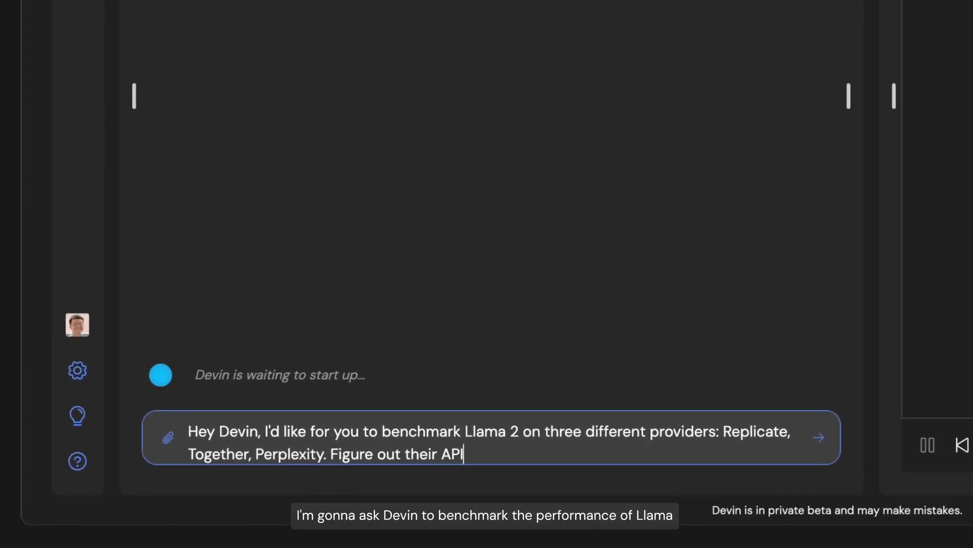
text(formats and wiret a)
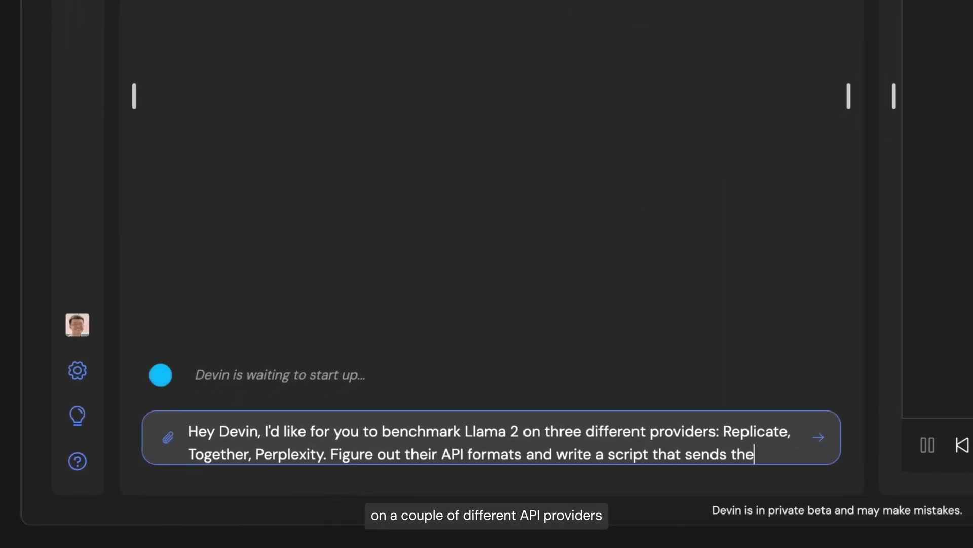
text( same prompt/ params to all of them)
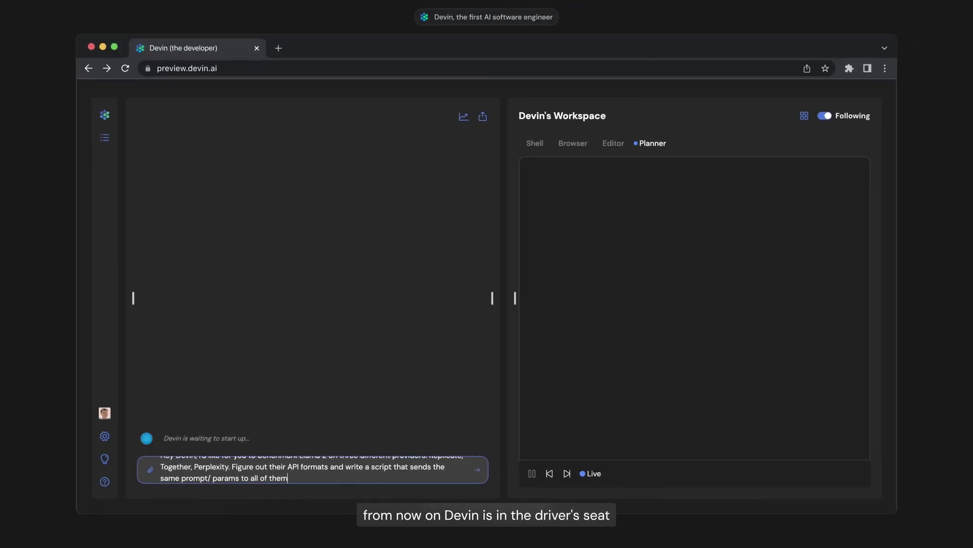
Step: Submit the prompt asking Devin to benchmark Llama 2 across Replicate, Together and Perplexity
key(Return)
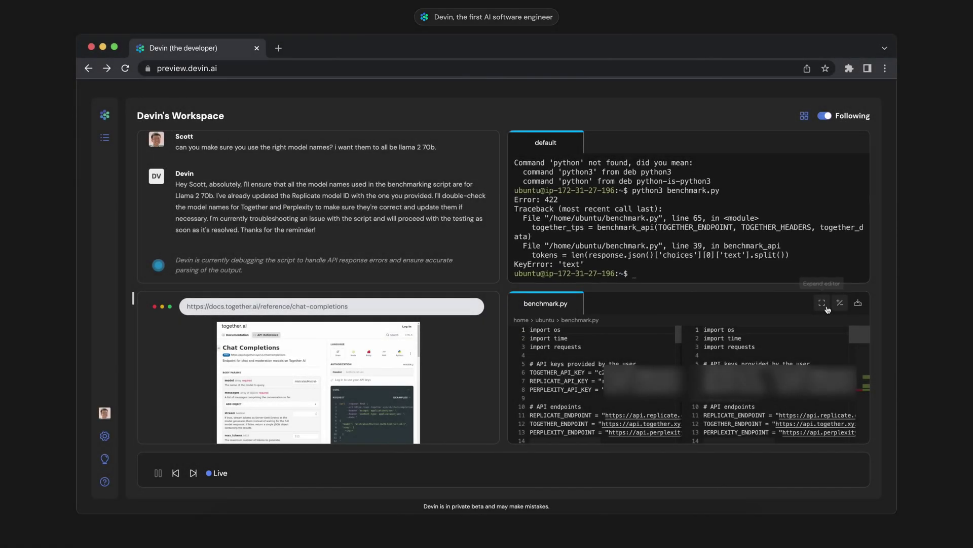
Step: Inspect the benchmark.py debugging edits in the enlarged diff view, then close it
click(821, 304)
scroll(610, 348, down, 1)
scroll(610, 349, down, 2)
scroll(609, 349, down, 1)
scroll(609, 348, down, 1)
scroll(609, 349, down, 1)
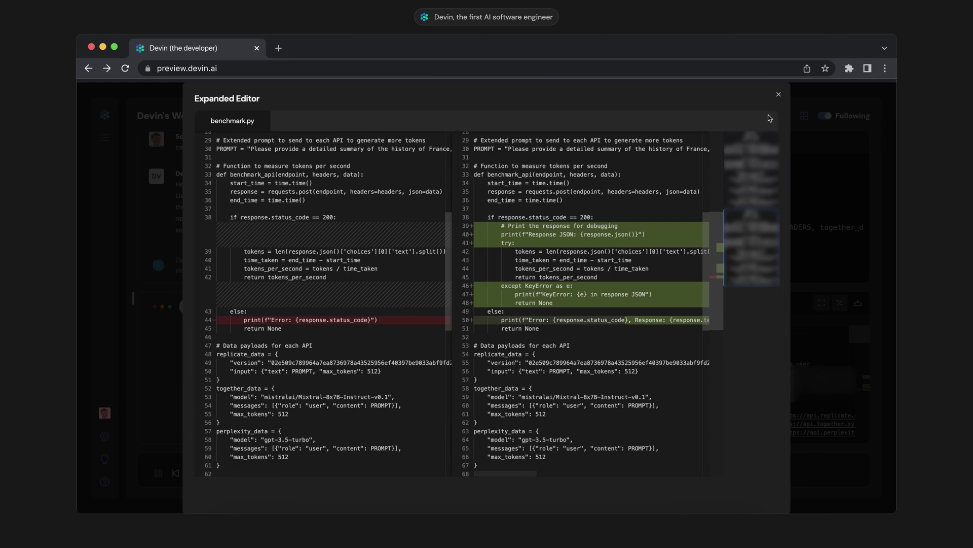
click(778, 95)
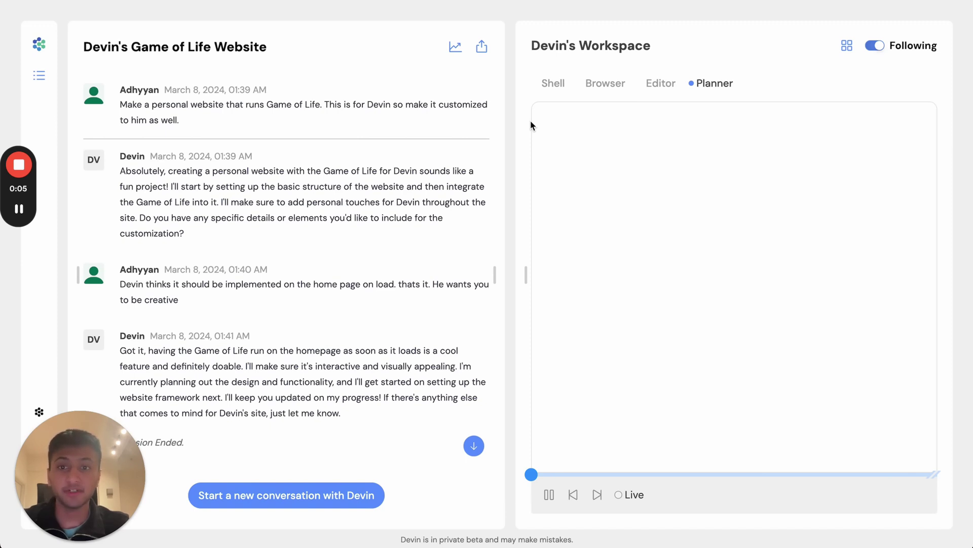
scroll(422, 216, down, 4)
scroll(423, 217, down, 1)
Step: Replay the workspace at the React setup and p5.js library checklist steps
click(357, 249)
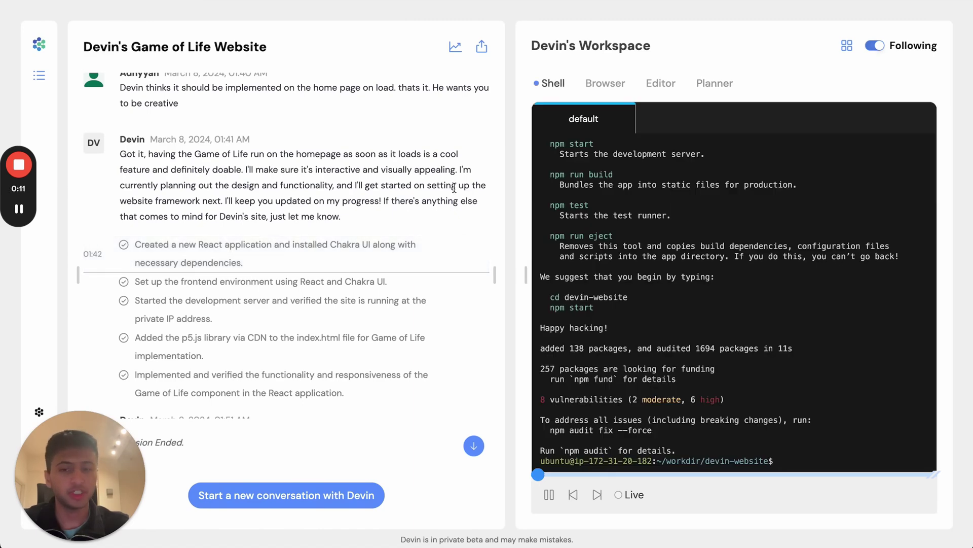
scroll(375, 214, down, 2)
click(352, 268)
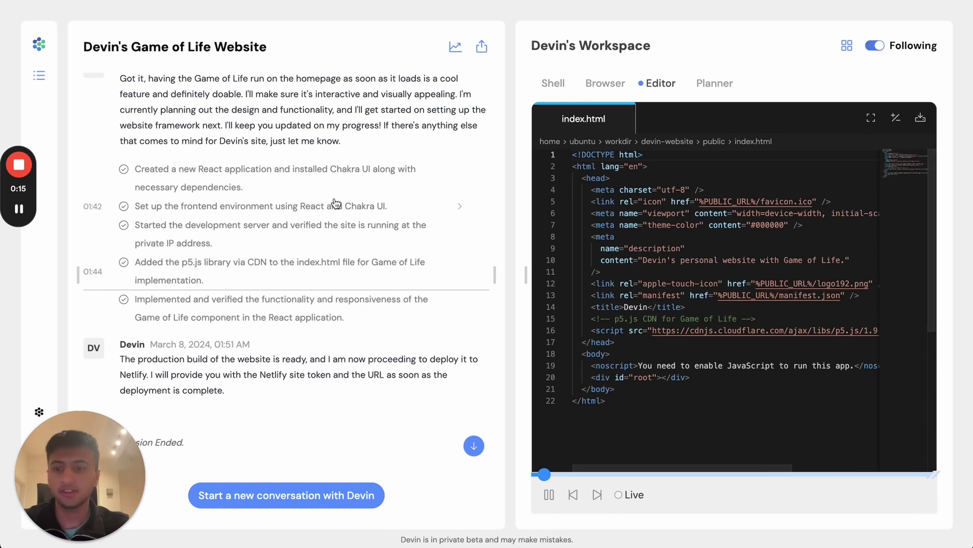
scroll(334, 203, down, 2)
scroll(335, 203, down, 1)
scroll(336, 204, down, 2)
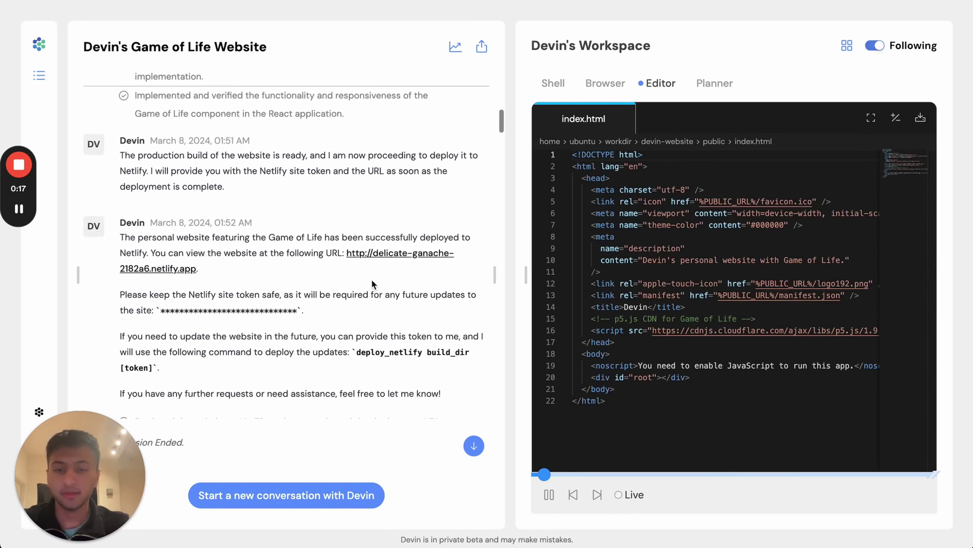
scroll(373, 293, down, 1)
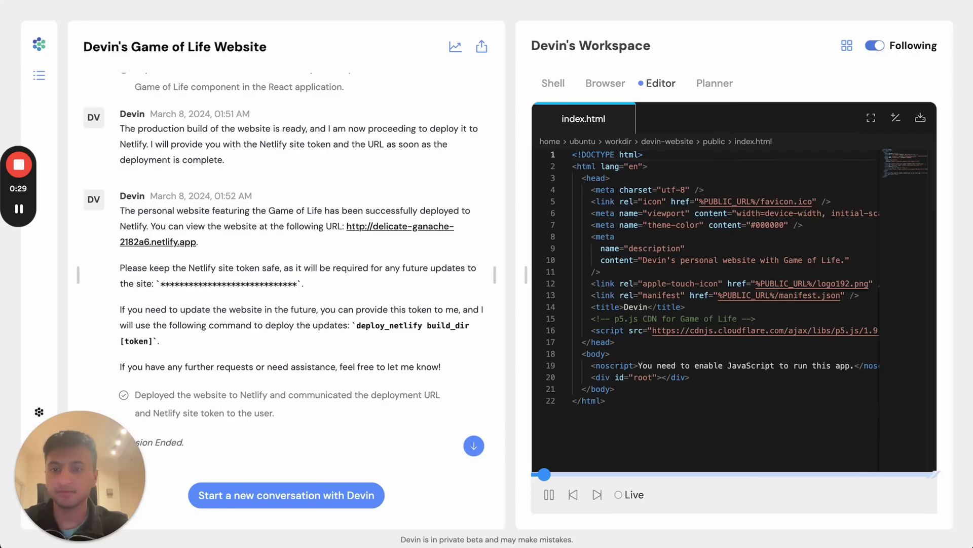
scroll(280, 247, down, 5)
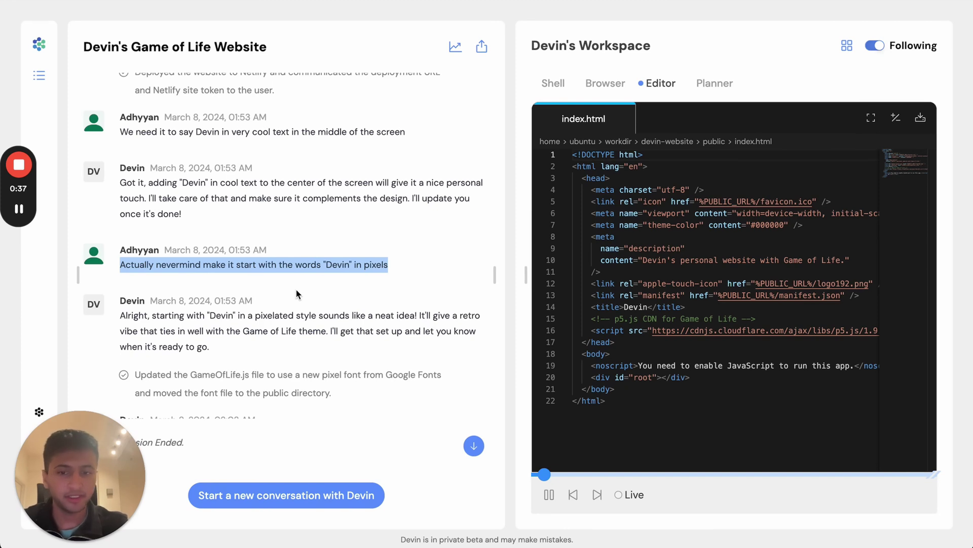
scroll(297, 295, down, 2)
scroll(296, 305, down, 3)
scroll(291, 320, down, 2)
Step: Select the requests about bigger font, smoother frames and the frozen initial screen
triple_click(282, 337)
scroll(283, 337, down, 2)
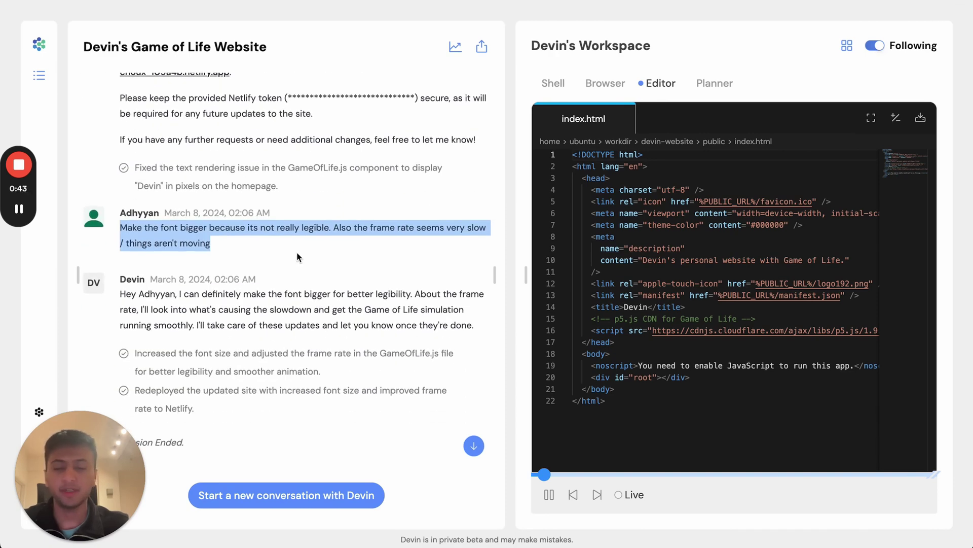
scroll(297, 258, down, 1)
scroll(297, 263, down, 2)
scroll(298, 275, down, 3)
scroll(299, 284, down, 1)
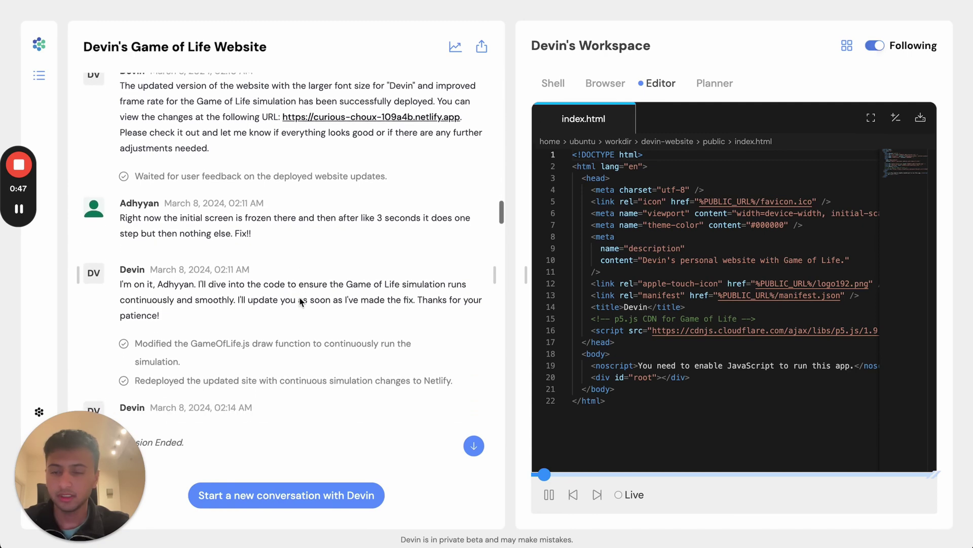
triple_click(270, 229)
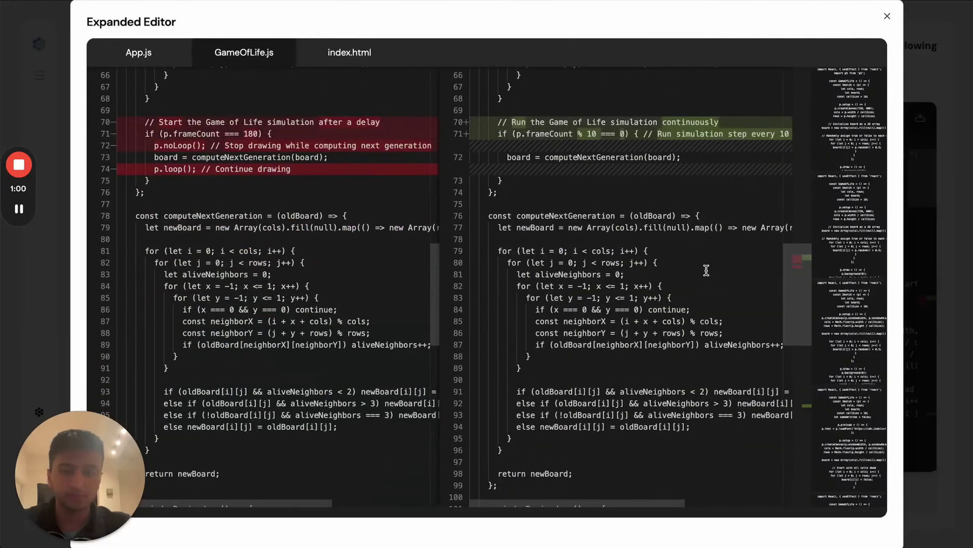
scroll(706, 270, up, 3)
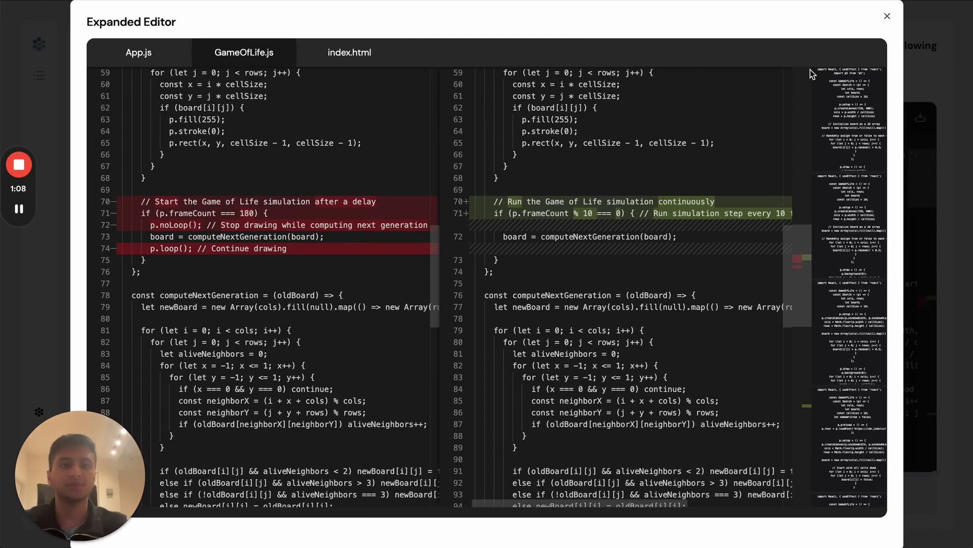
click(886, 19)
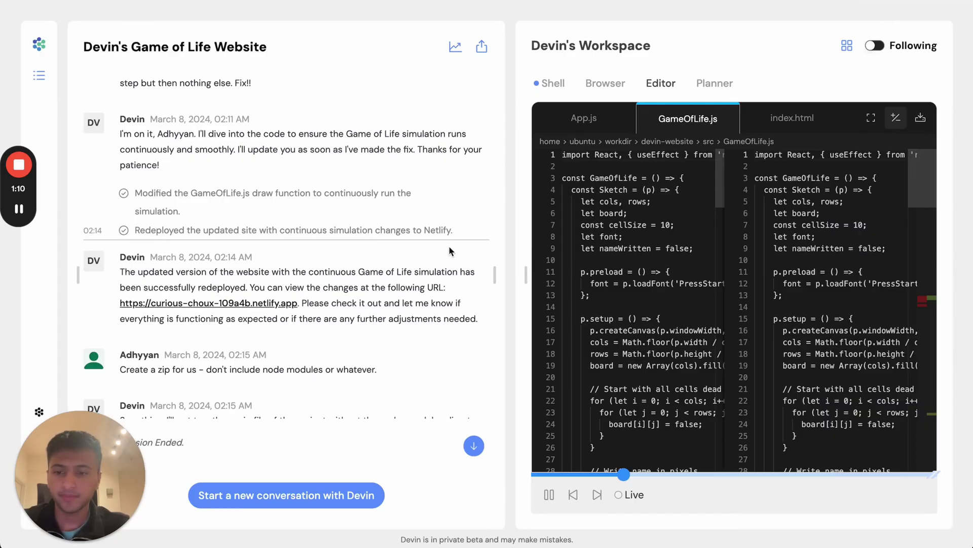